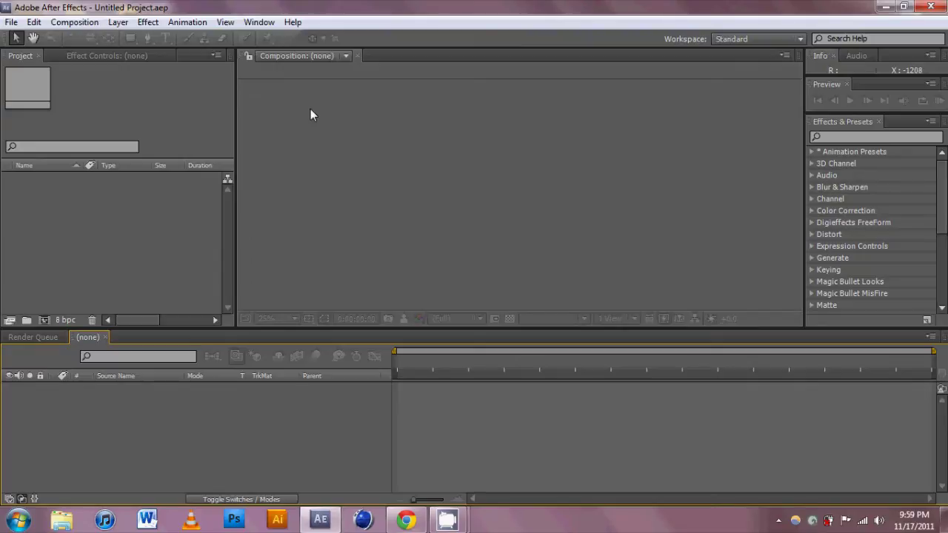
Create a new 1920×1080, 30 fps, 7-second composition named Comp 1
click(77, 26)
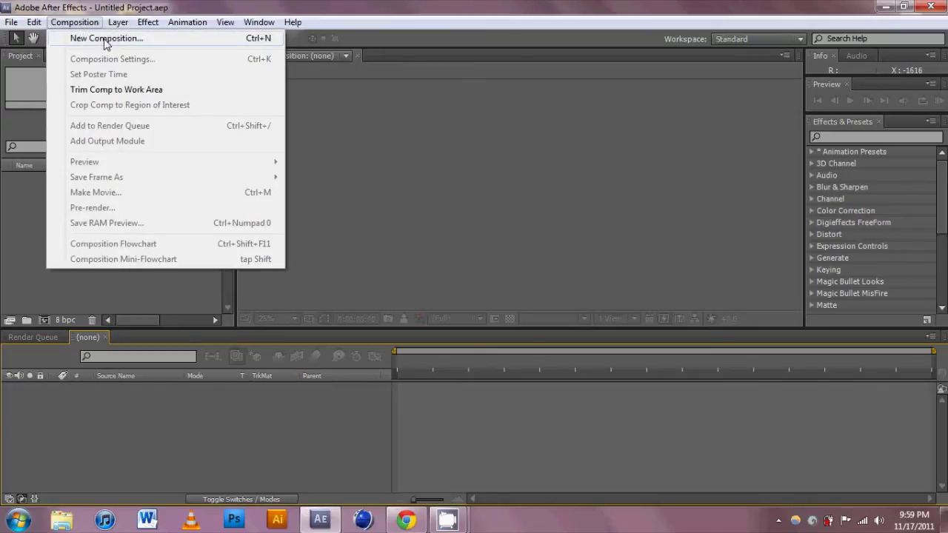
click(104, 39)
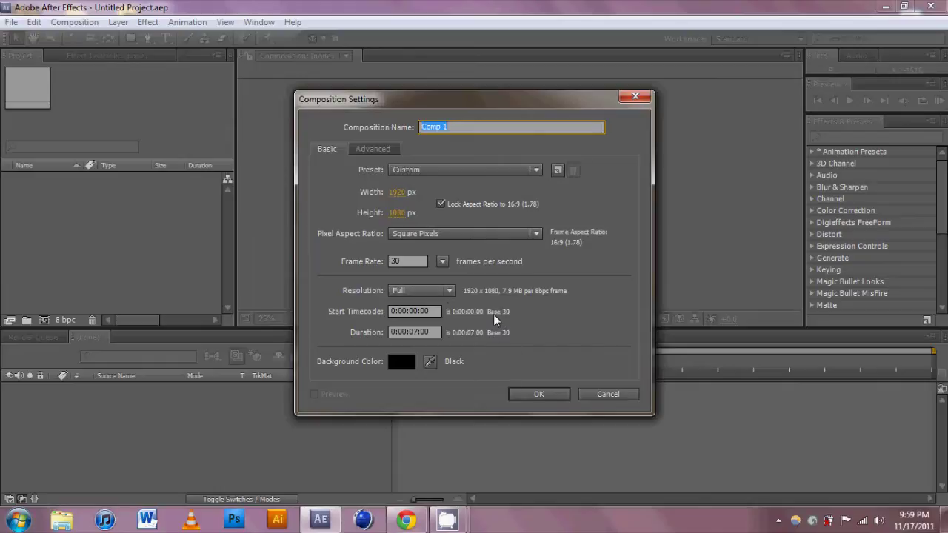
click(527, 394)
Import the t3h box intromov.mov footage and add it to Comp 1 as a layer
right_click(118, 215)
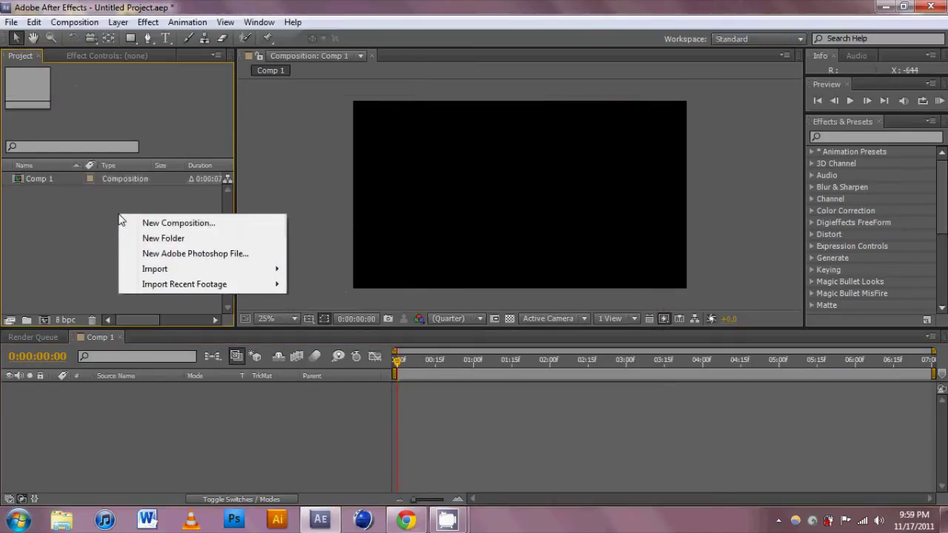
mouse_move(197, 270)
click(314, 271)
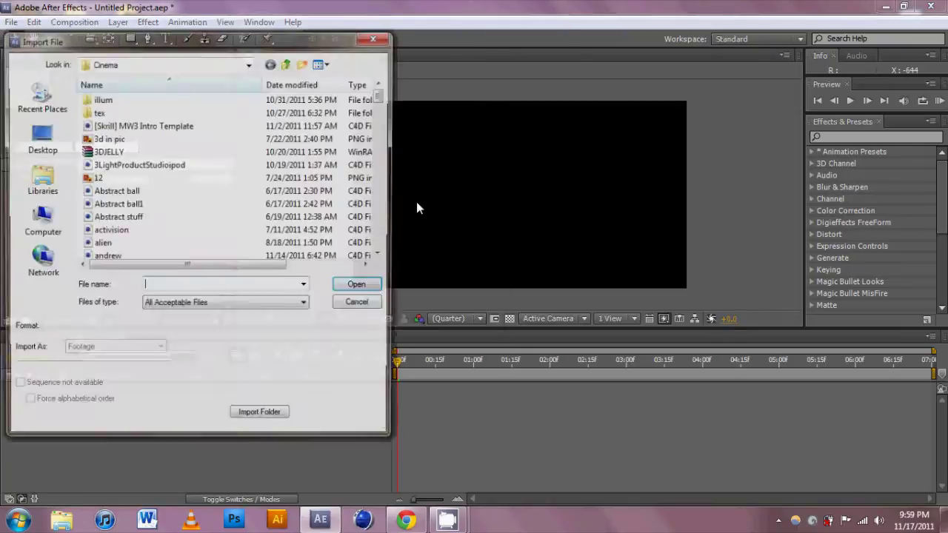
scroll(380, 116, down, 1)
drag(380, 115, 377, 217)
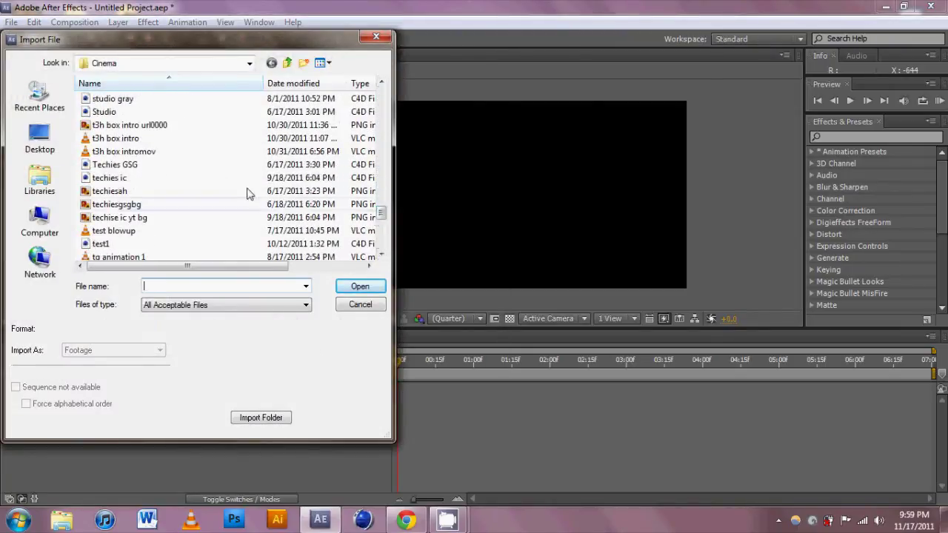
click(134, 151)
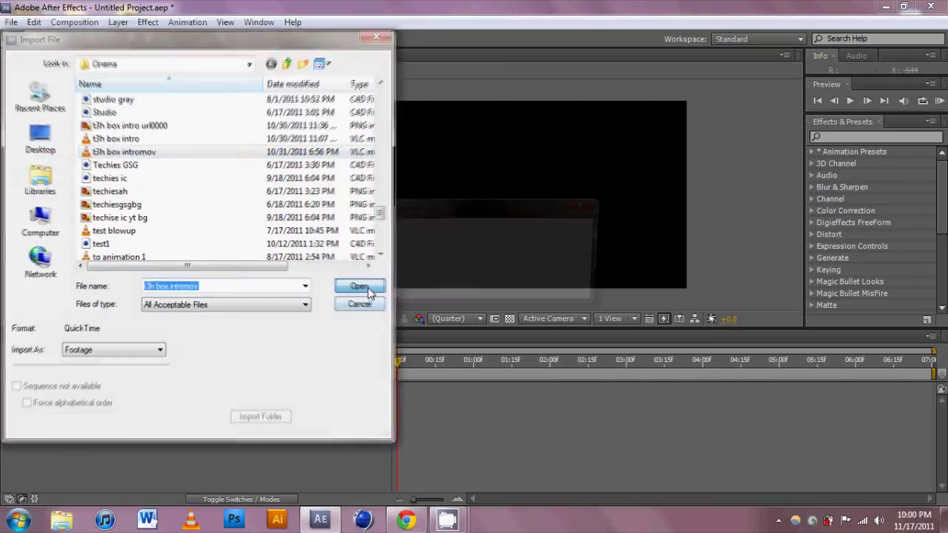
click(368, 287)
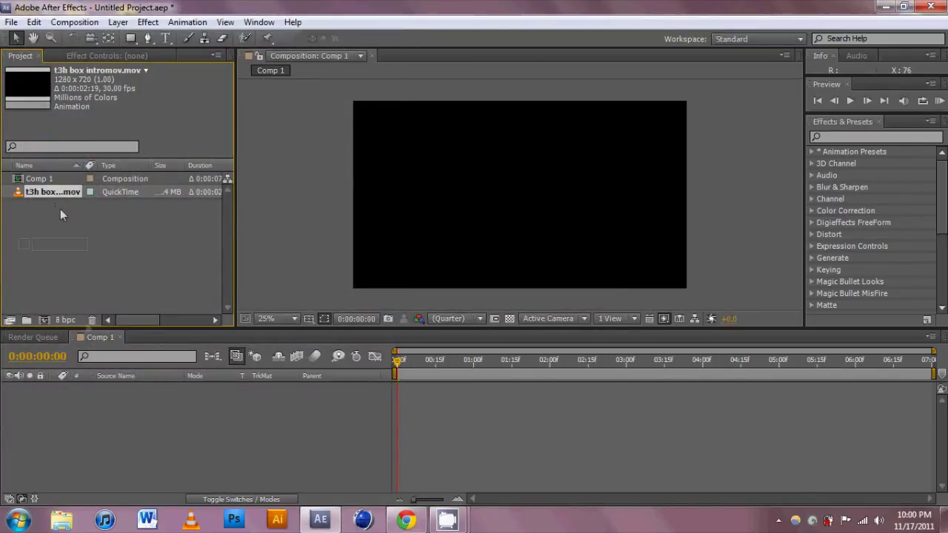
drag(61, 211, 116, 421)
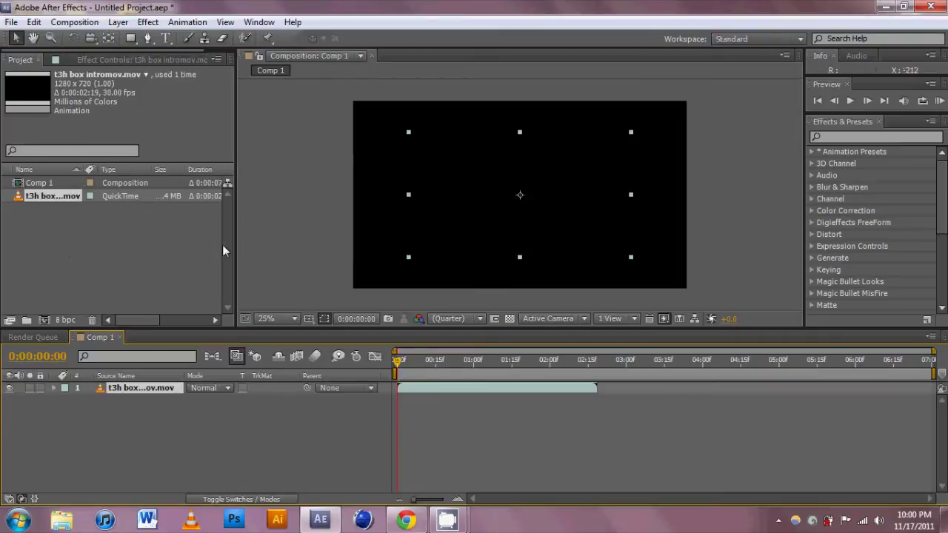
Add the logo footage as a second layer and enlarge layer 1 to fill the frame
drag(59, 196, 142, 422)
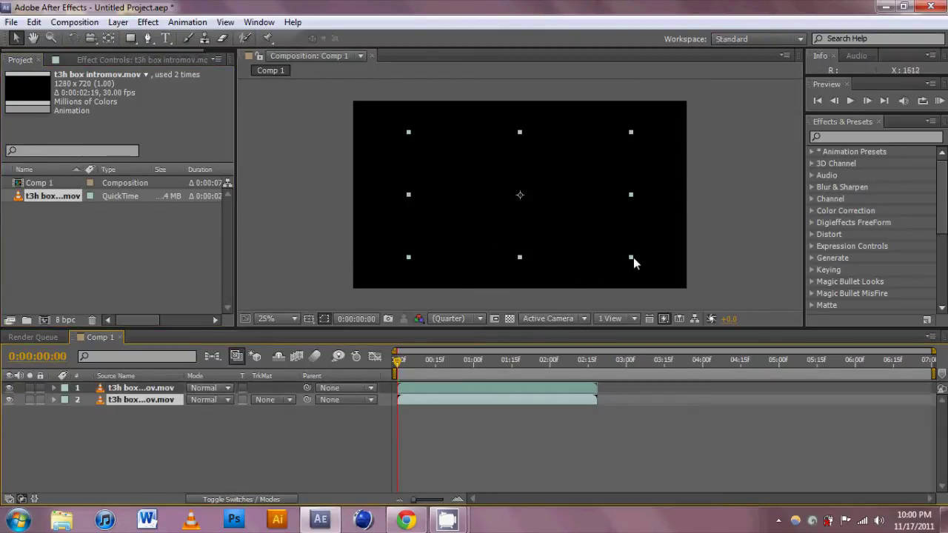
drag(398, 361, 553, 365)
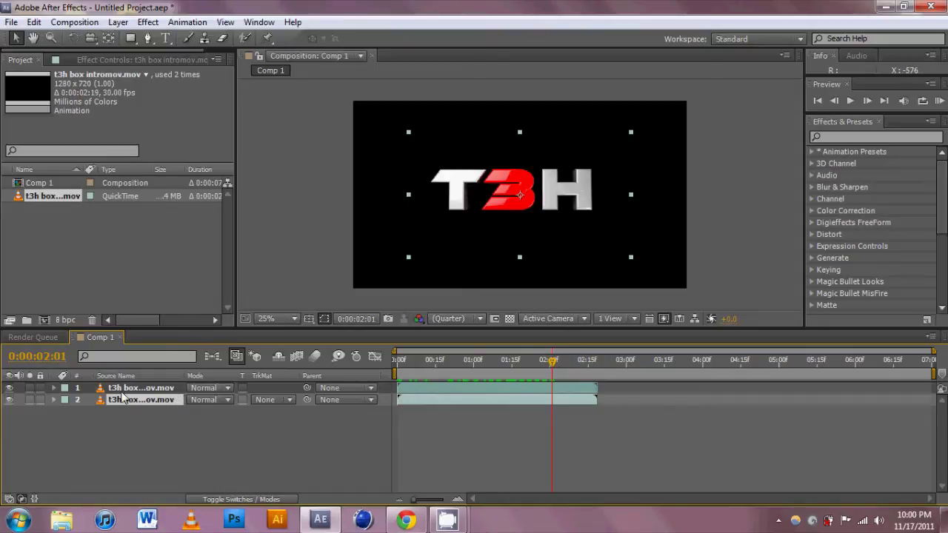
drag(631, 259, 651, 269)
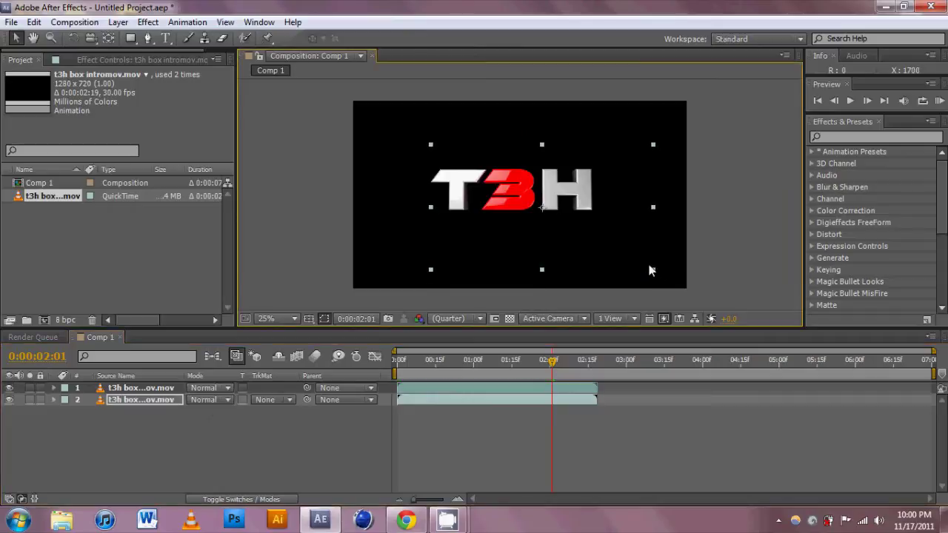
click(127, 388)
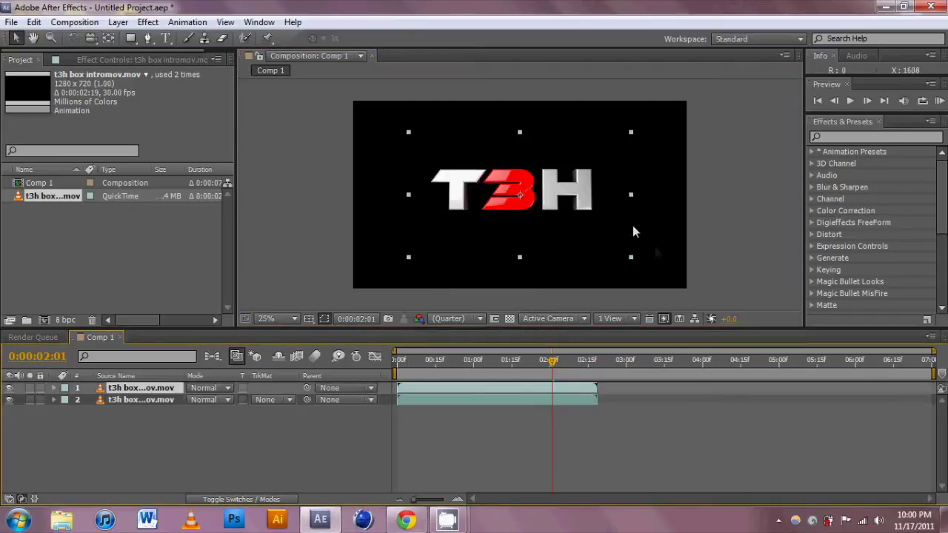
drag(631, 259, 691, 292)
Delete the unscaled logo layer and duplicate the enlarged one to make two stacked copies
click(158, 391)
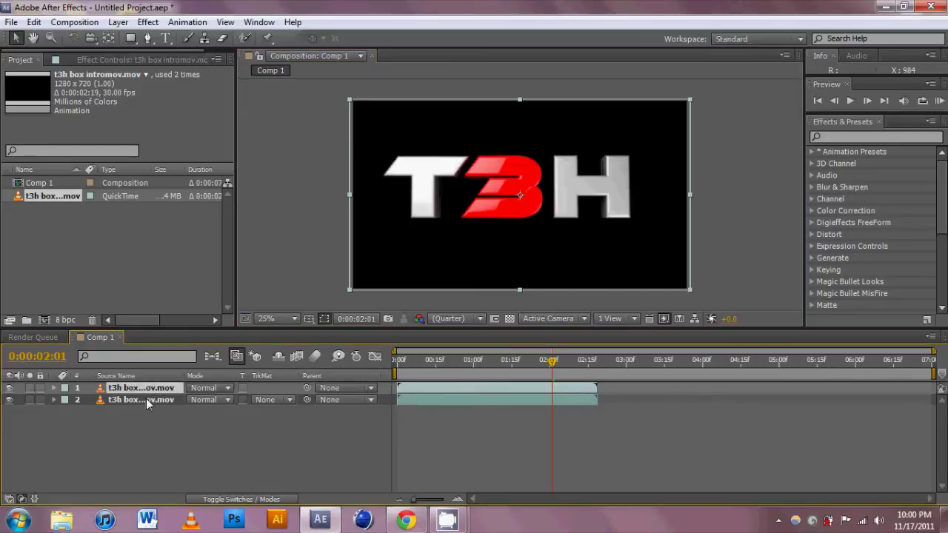
click(146, 398)
key(Delete)
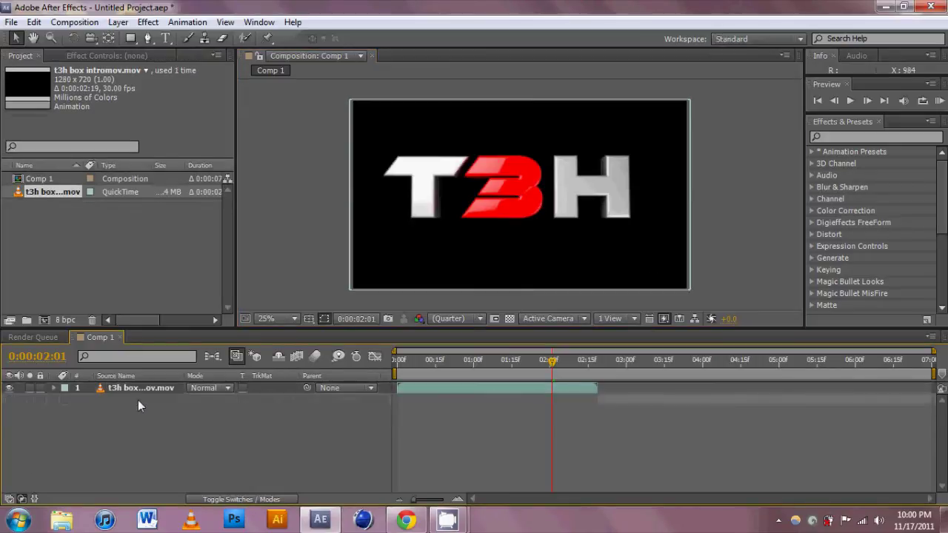
click(124, 388)
key(ctrl+d)
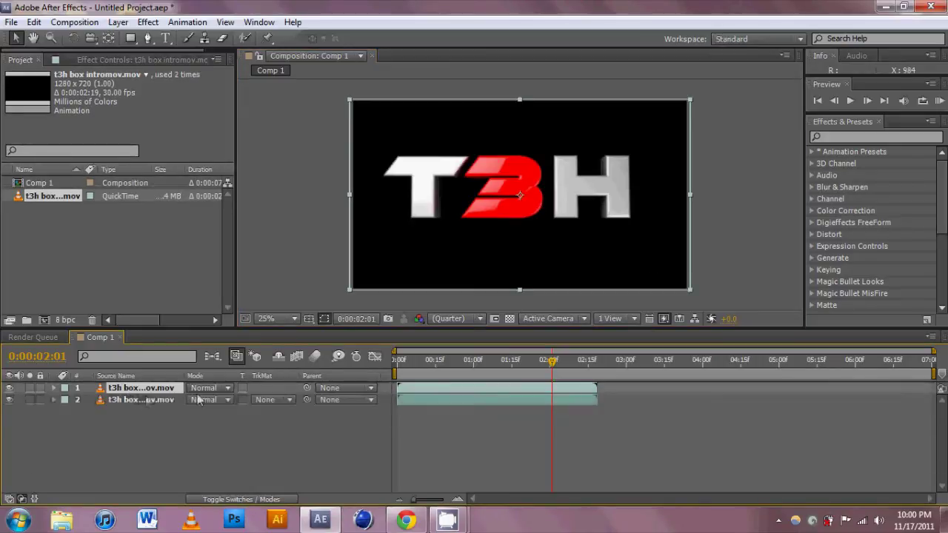
mouse_move(552, 361)
mouse_down()
mouse_move(508, 361)
mouse_move(555, 364)
mouse_up()
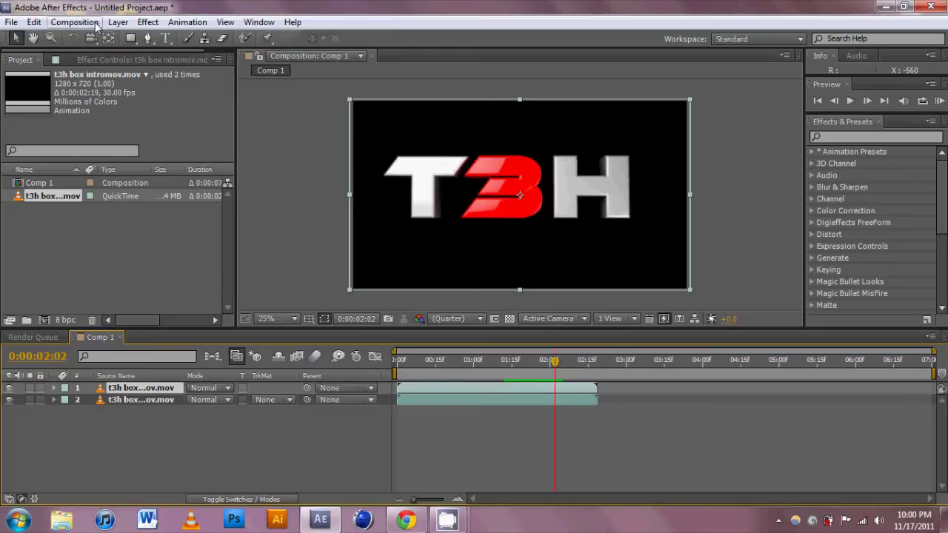
Add a white solid and narrow it into a thin vertical strip across the logo's center
click(118, 22)
mouse_move(136, 41)
click(402, 55)
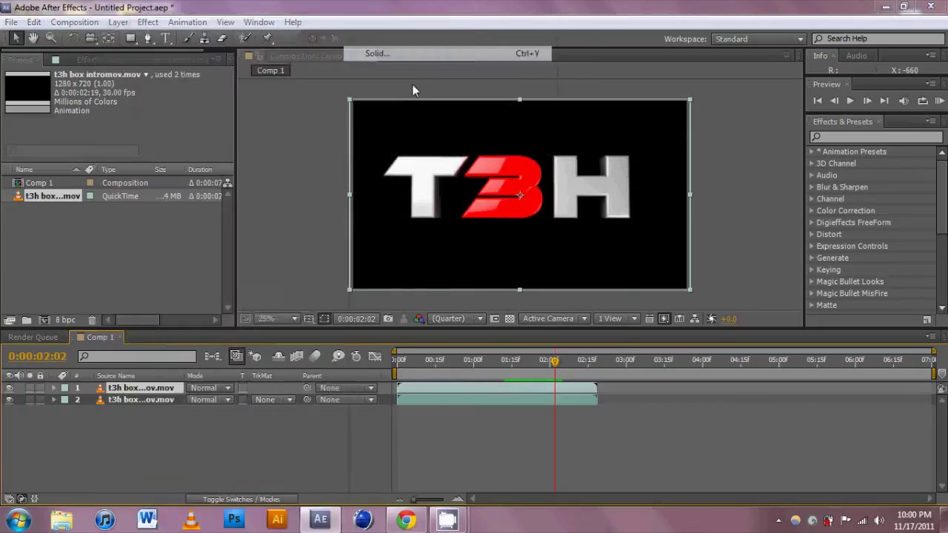
click(520, 379)
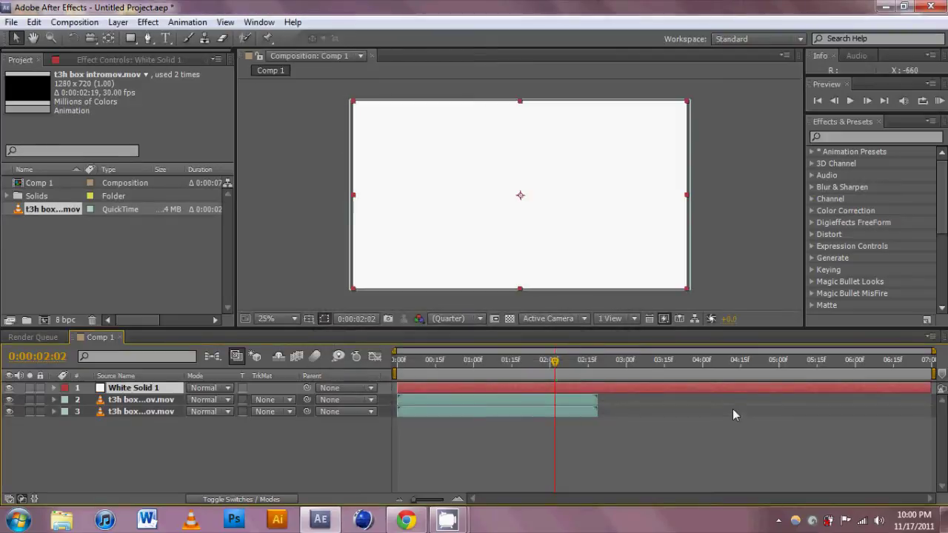
drag(687, 195, 531, 210)
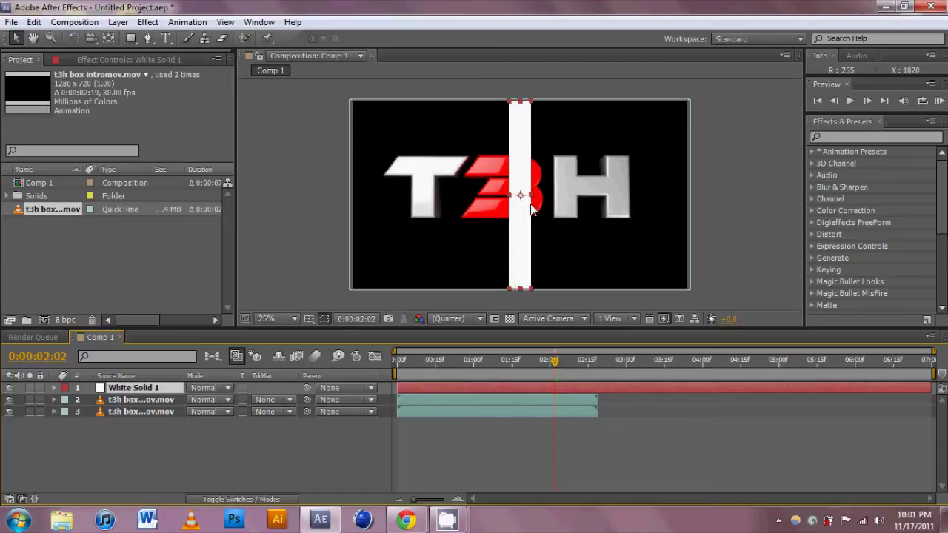
click(74, 39)
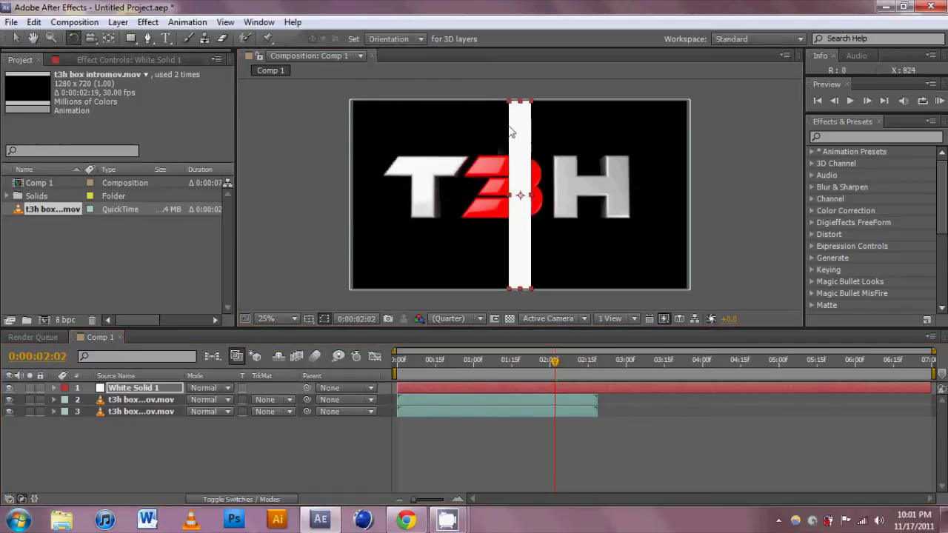
Rotate White Solid 1 diagonally and move it to the frame's left edge, just before the T
drag(530, 125, 549, 132)
click(16, 39)
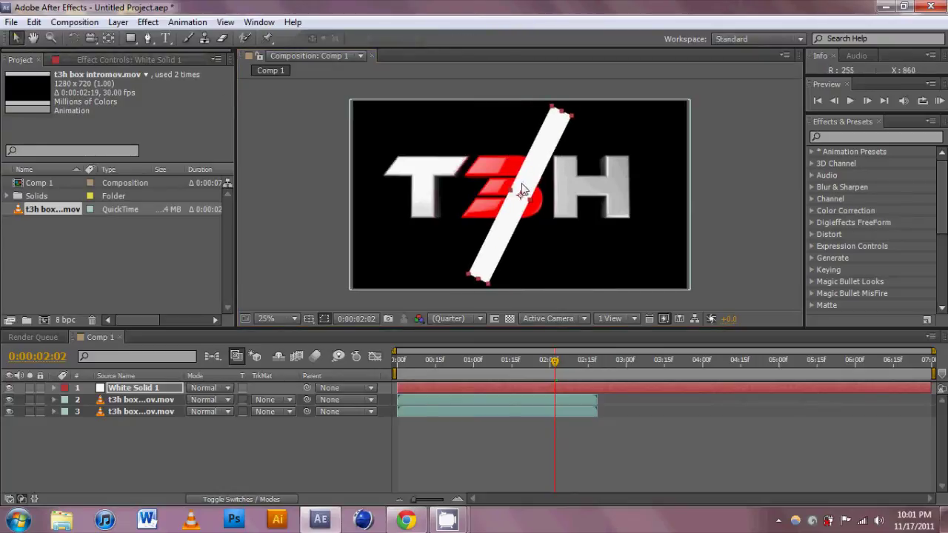
drag(514, 222, 380, 188)
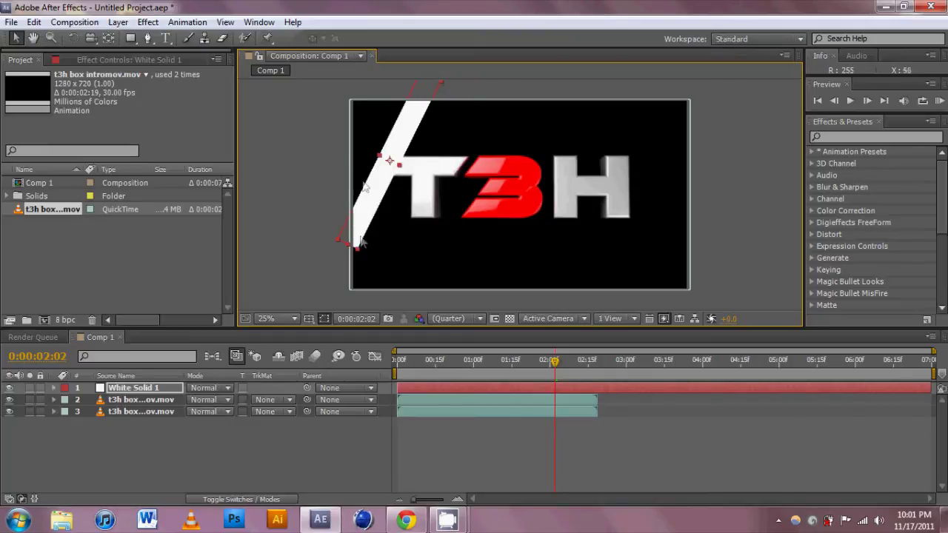
Apply Fast Blur to White Solid 1 with Blurriness 887
click(147, 22)
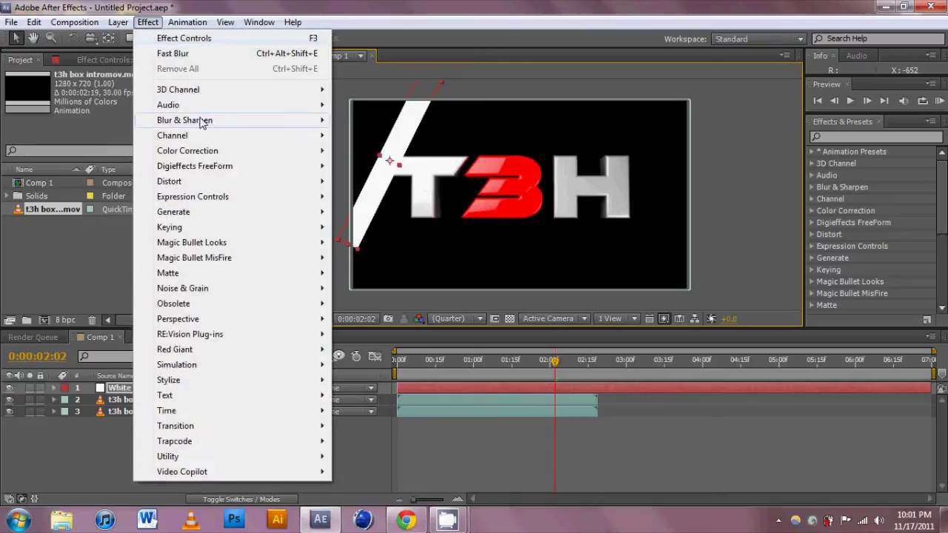
mouse_move(222, 123)
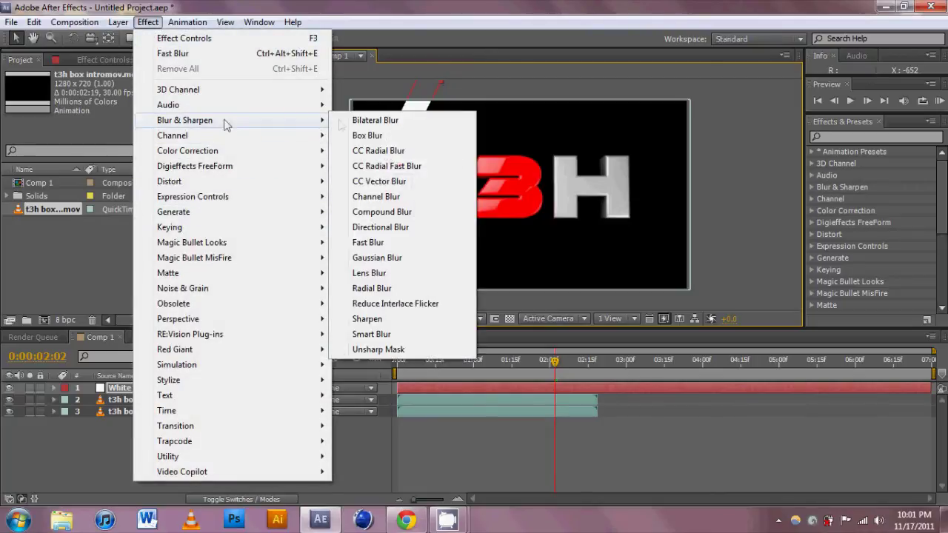
click(400, 246)
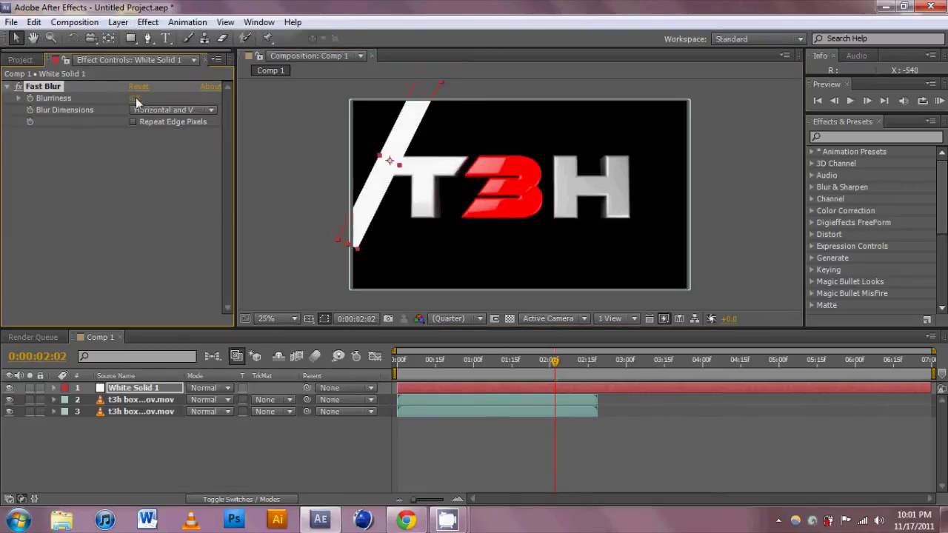
drag(135, 98, 829, 107)
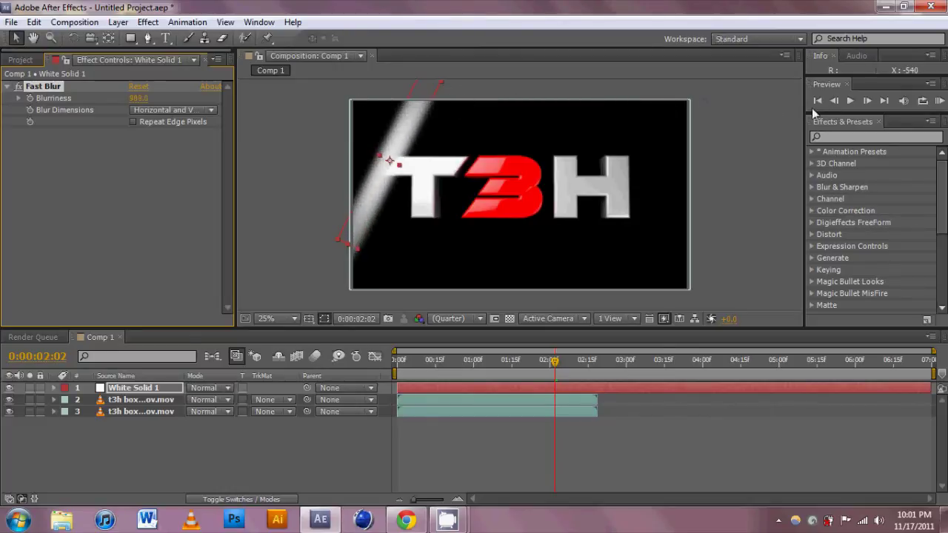
drag(762, 108, 137, 394)
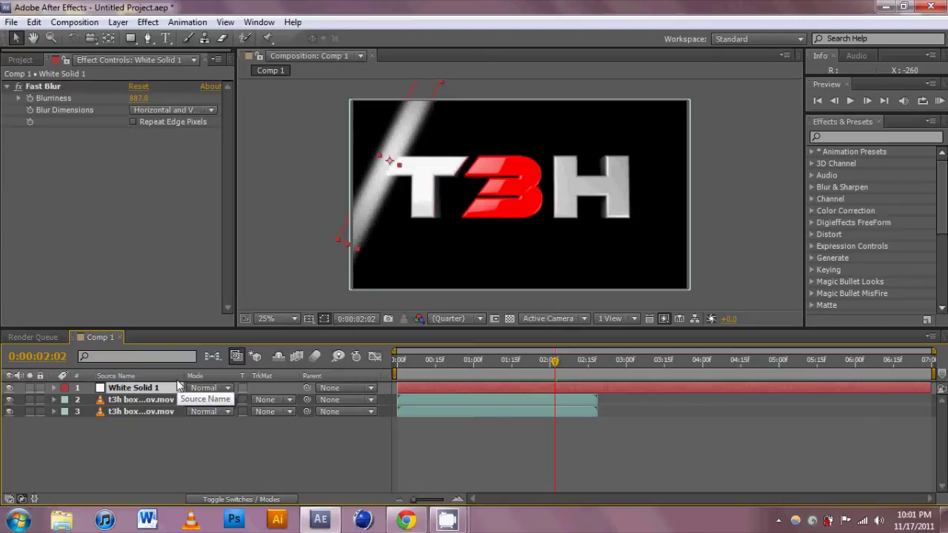
Duplicate the blurred streak, nudge the copy's mask left, and set its Blurriness to 843
key(ctrl+d)
drag(401, 168, 387, 158)
click(134, 391)
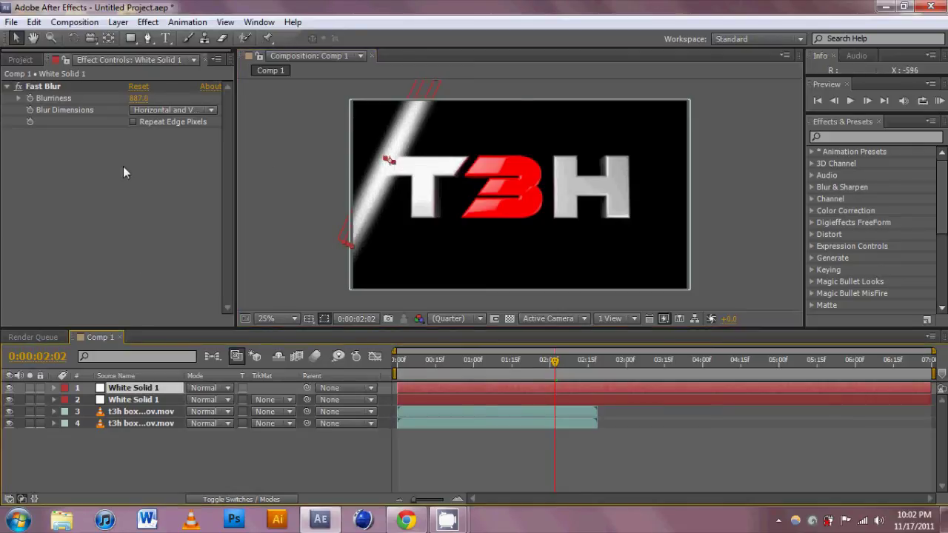
drag(139, 104, 164, 110)
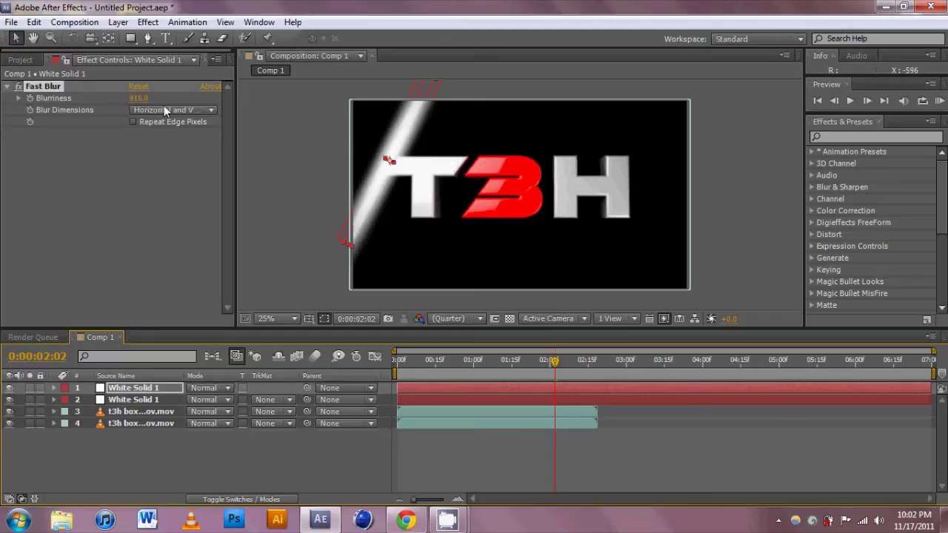
click(109, 106)
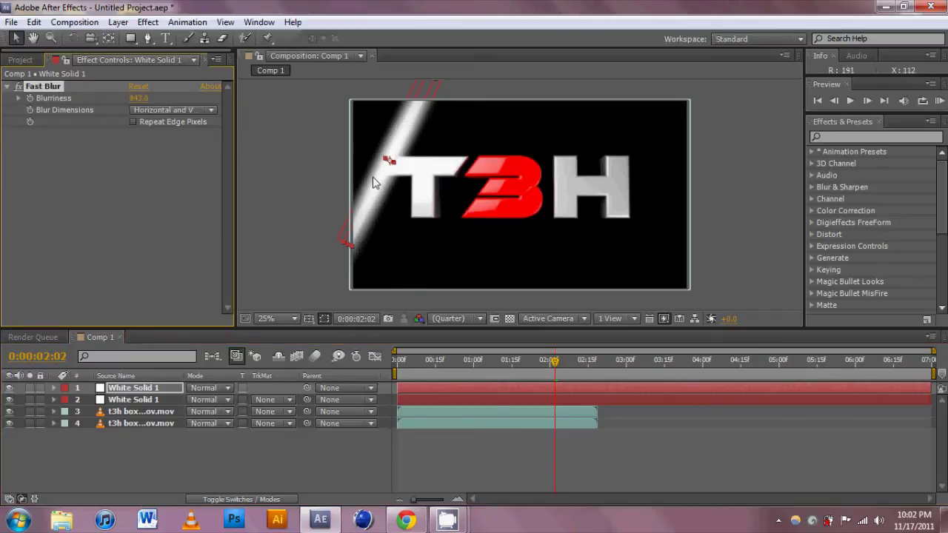
Compare the two white streak layers' settings, ending with both streaks selected
click(145, 398)
click(146, 391)
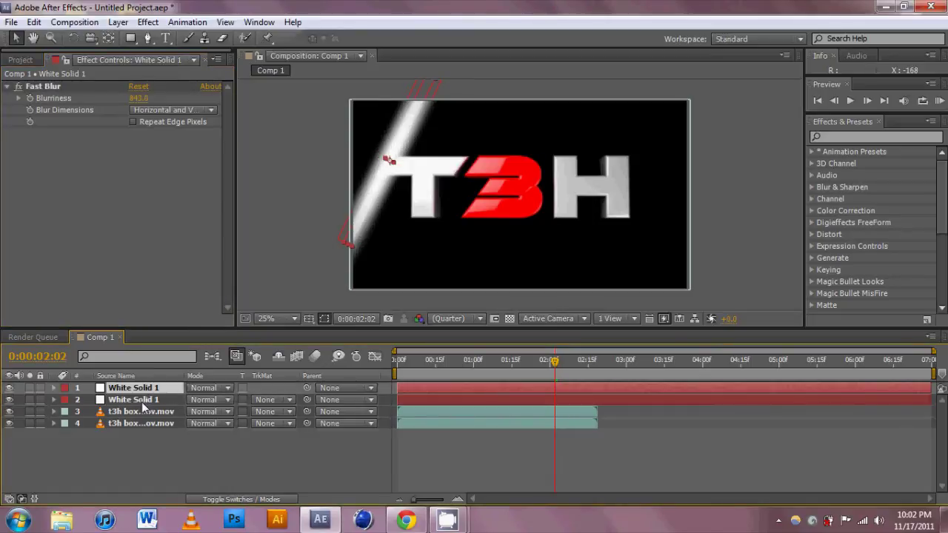
click(141, 400)
click(141, 388)
click(135, 400)
click(135, 389)
click(134, 401)
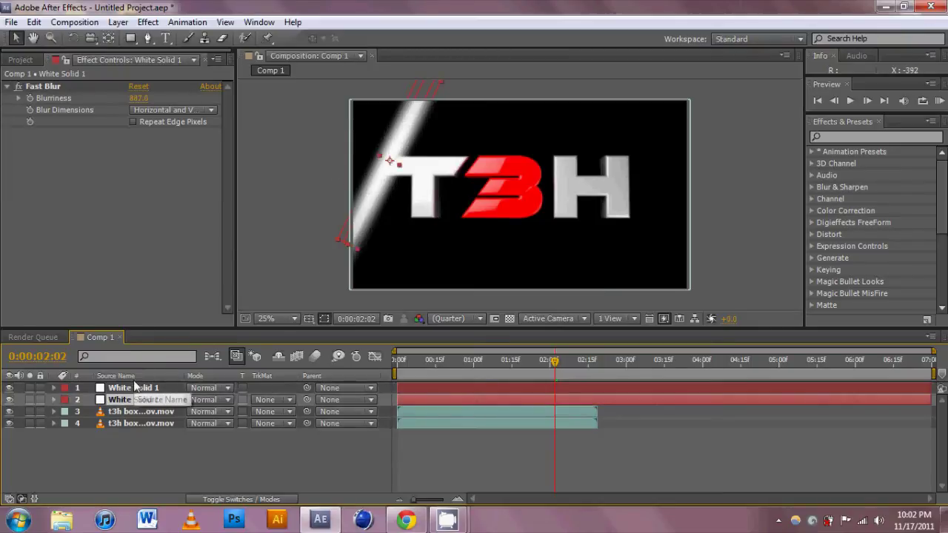
click(135, 387)
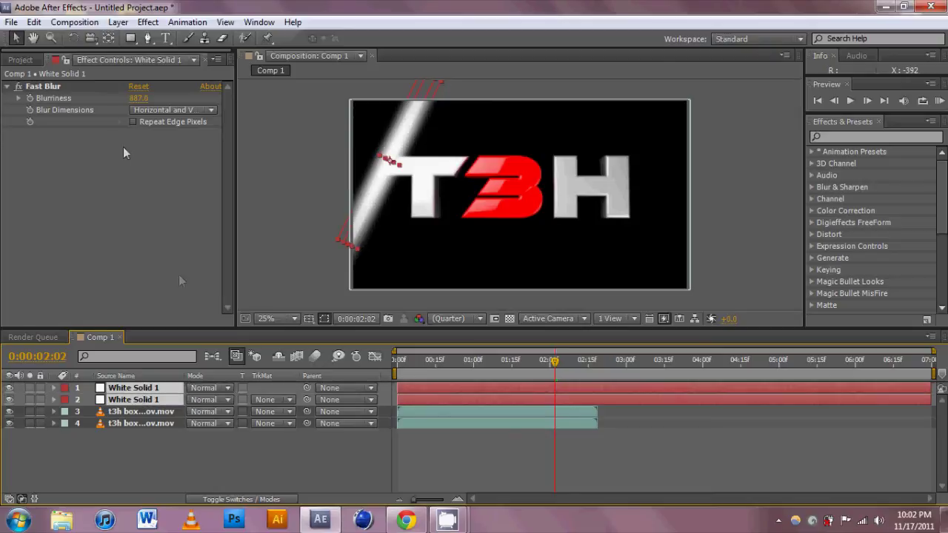
Pre-compose both white streak layers into Pre-comp 1, moving all attributes
click(118, 22)
click(167, 520)
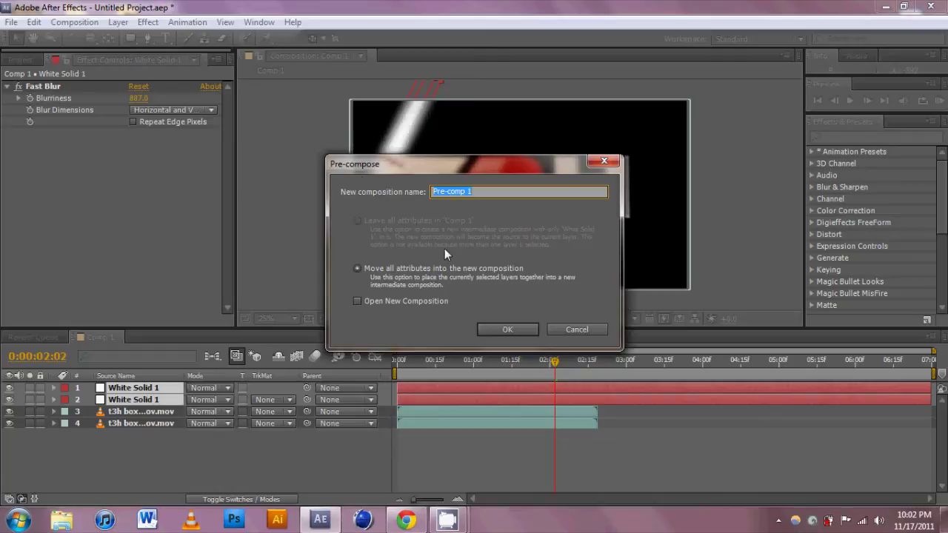
click(517, 330)
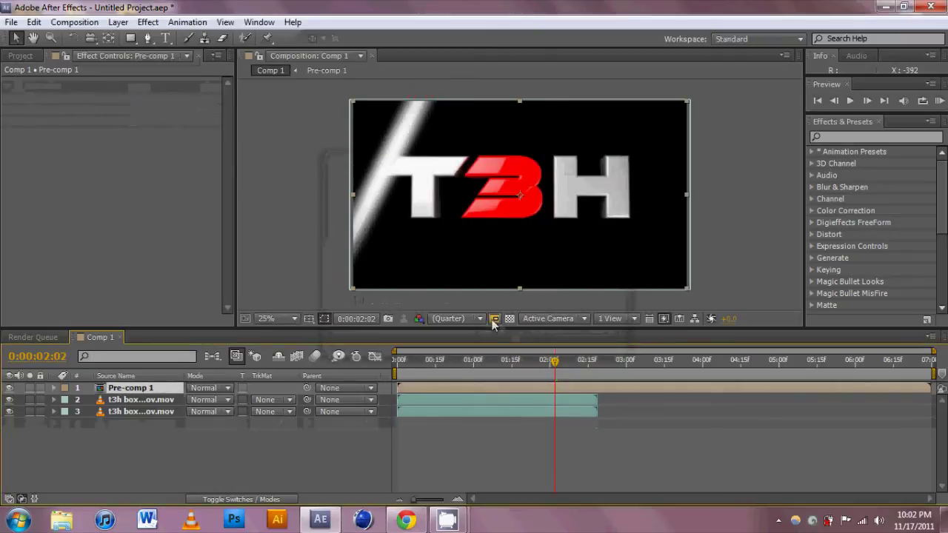
Inspect the two streak layers inside Pre-comp 1, then return to Comp 1
double_click(151, 391)
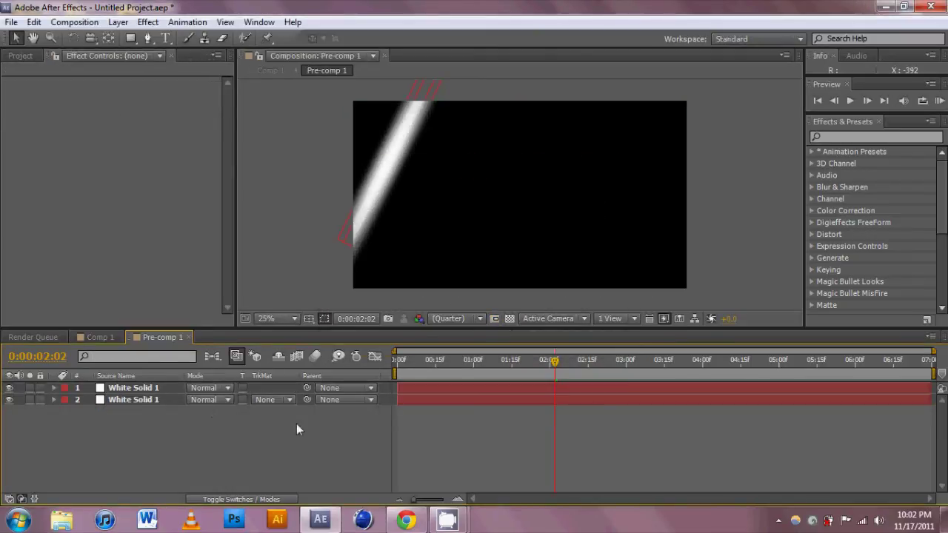
click(20, 60)
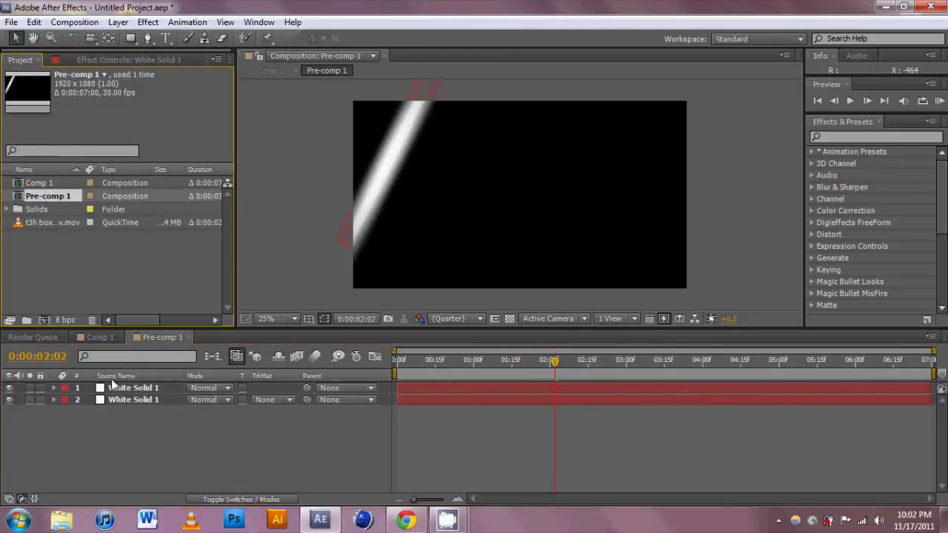
click(98, 336)
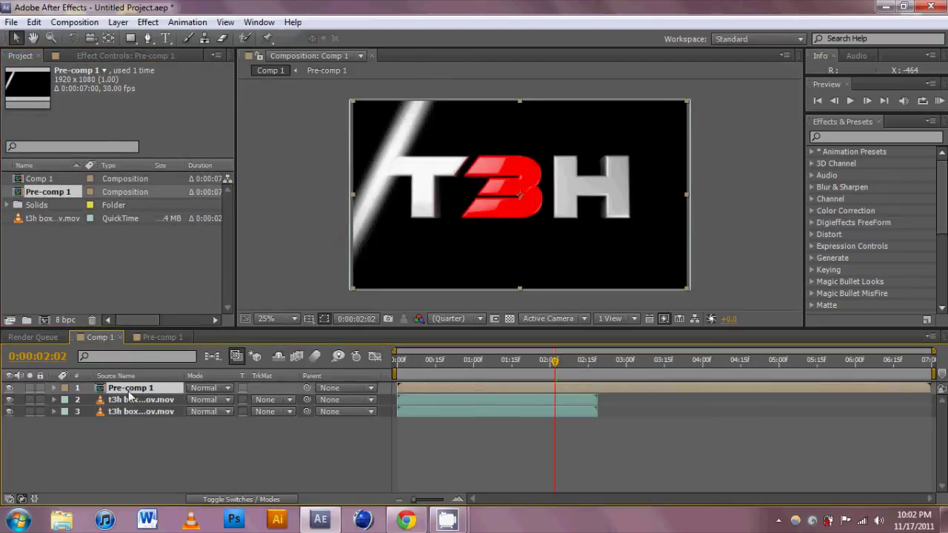
double_click(129, 389)
click(134, 388)
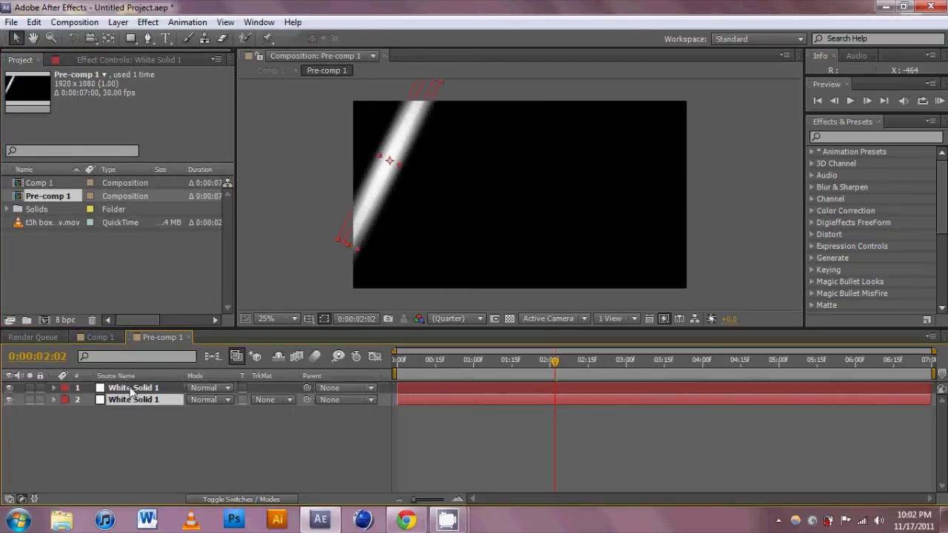
click(129, 398)
click(99, 337)
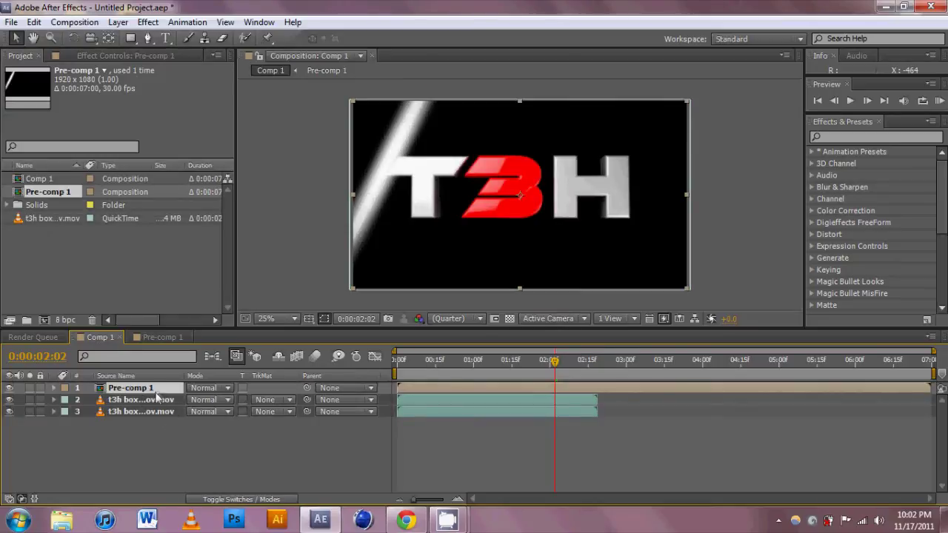
Move Pre-comp 1 below the top logo layer and set its track matte to Luma Matte of t3h box intromov.mov
drag(152, 390, 165, 421)
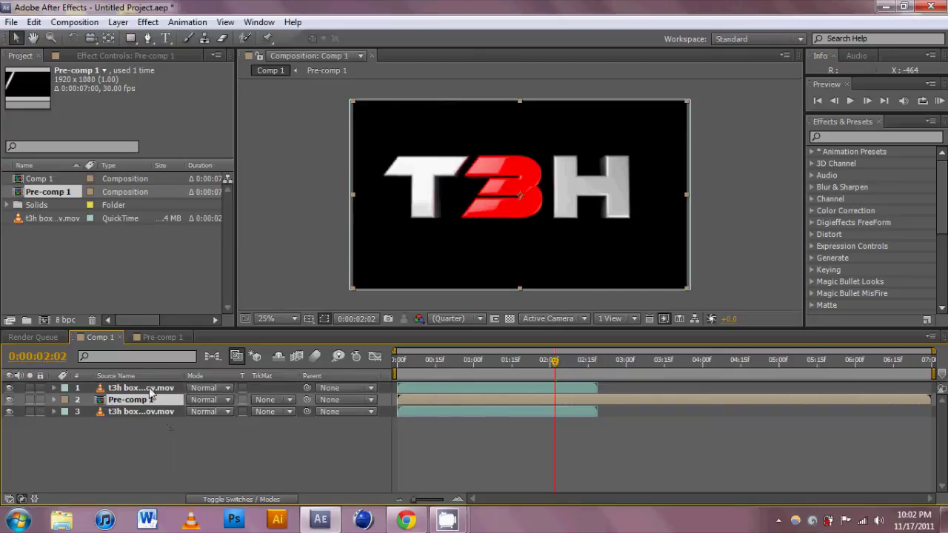
drag(555, 368, 551, 372)
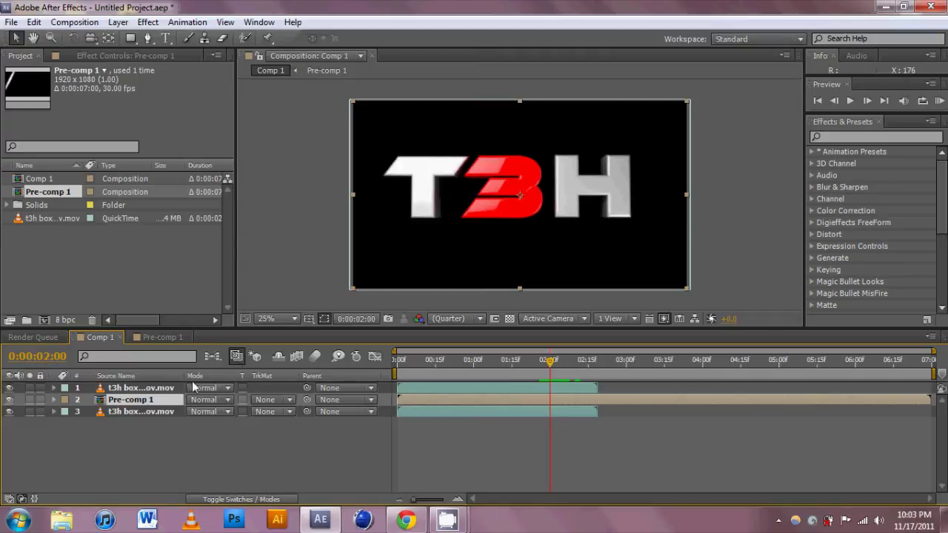
click(287, 502)
click(255, 500)
click(291, 400)
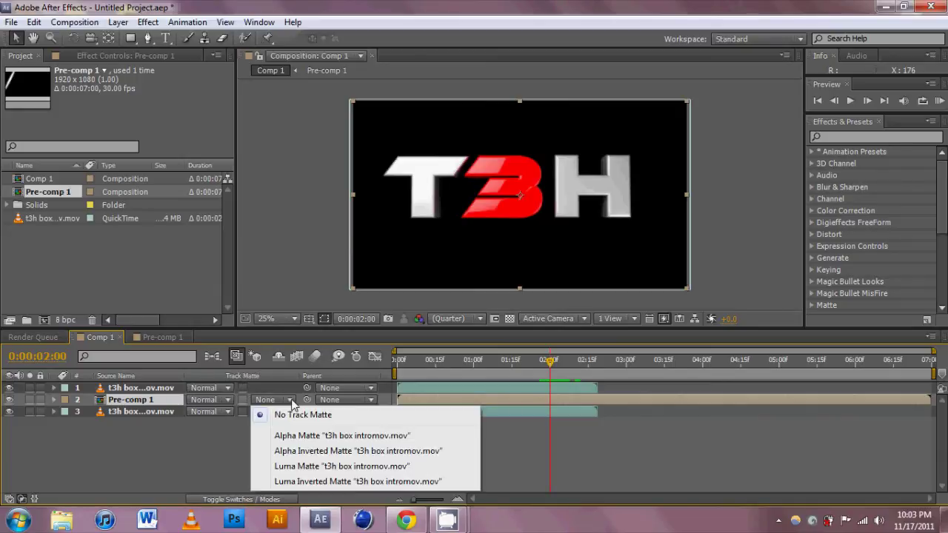
click(311, 466)
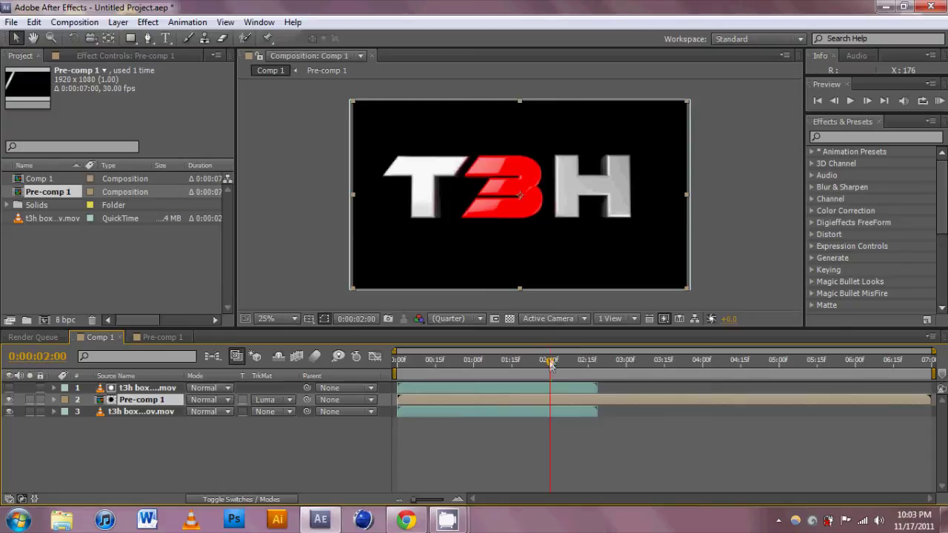
Shift the matted glint layer to the right in the frame
mouse_move(550, 364)
mouse_down()
mouse_move(511, 364)
mouse_move(552, 368)
mouse_up()
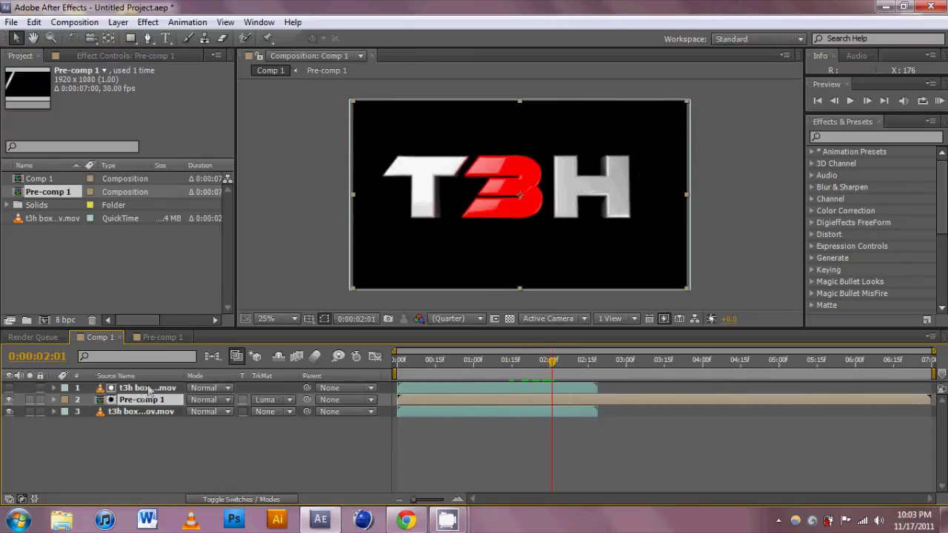
mouse_move(392, 247)
mouse_down()
mouse_move(485, 269)
mouse_move(615, 280)
mouse_move(415, 257)
mouse_move(641, 271)
mouse_move(444, 247)
mouse_move(383, 229)
mouse_move(414, 237)
mouse_move(383, 248)
mouse_move(380, 240)
mouse_up()
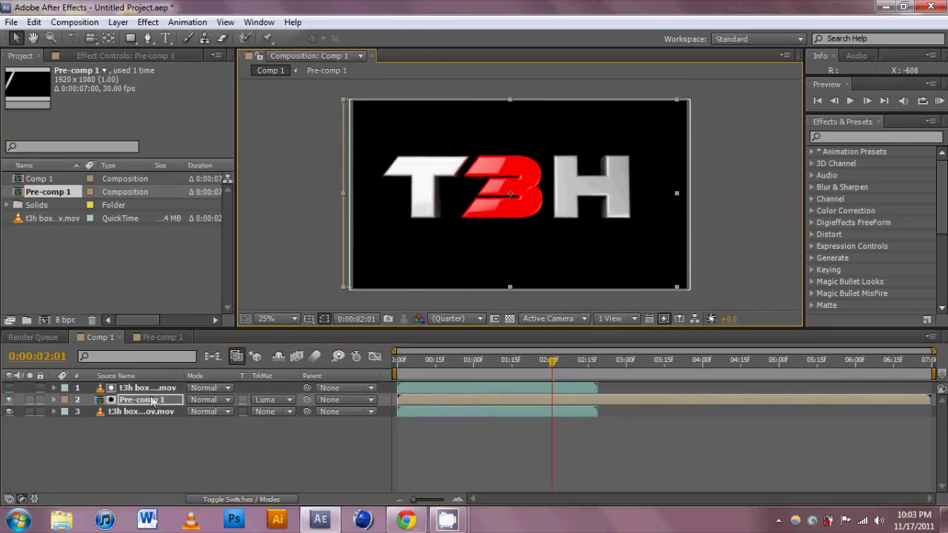
click(153, 400)
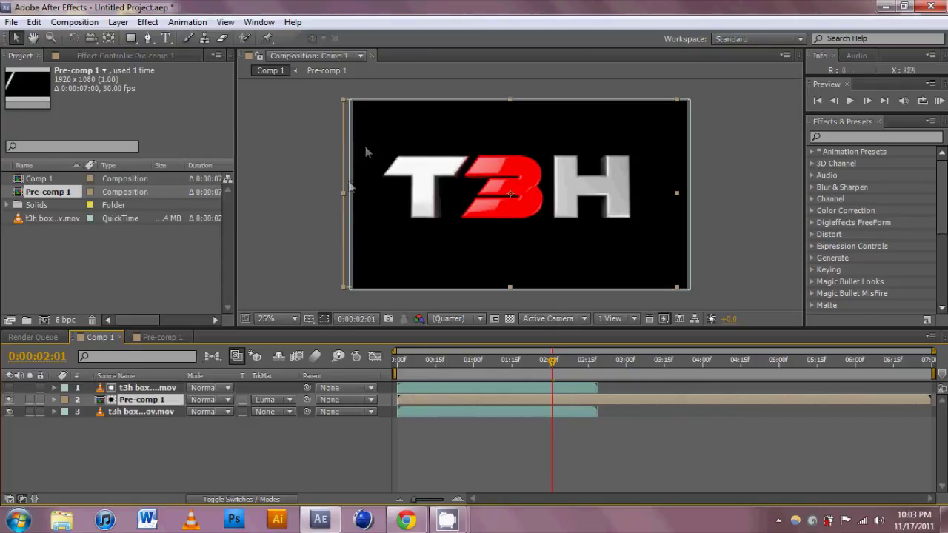
drag(394, 234, 399, 212)
Keyframe Pre-comp 1's Position from 968, 452 at 0:00:02:01 to 2340, 724 at 0:00:02:09
click(135, 399)
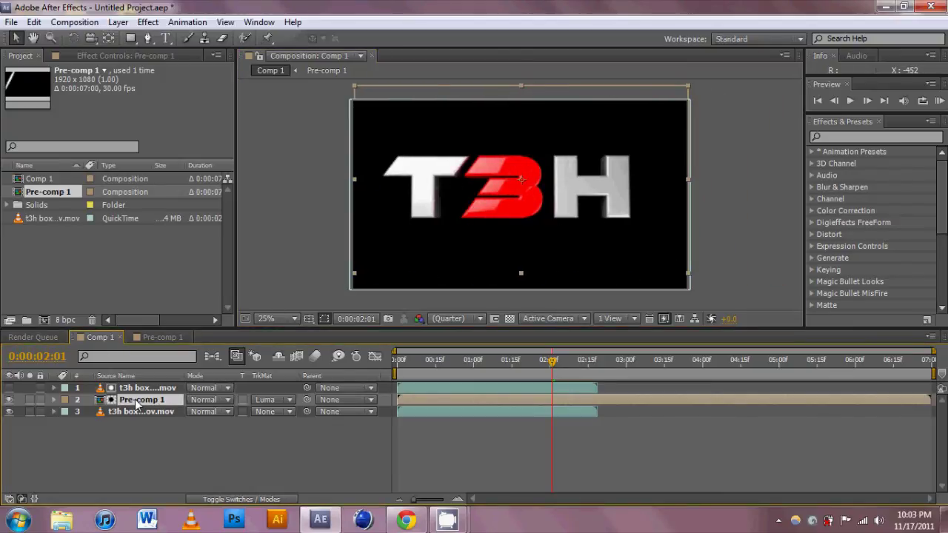
key(p)
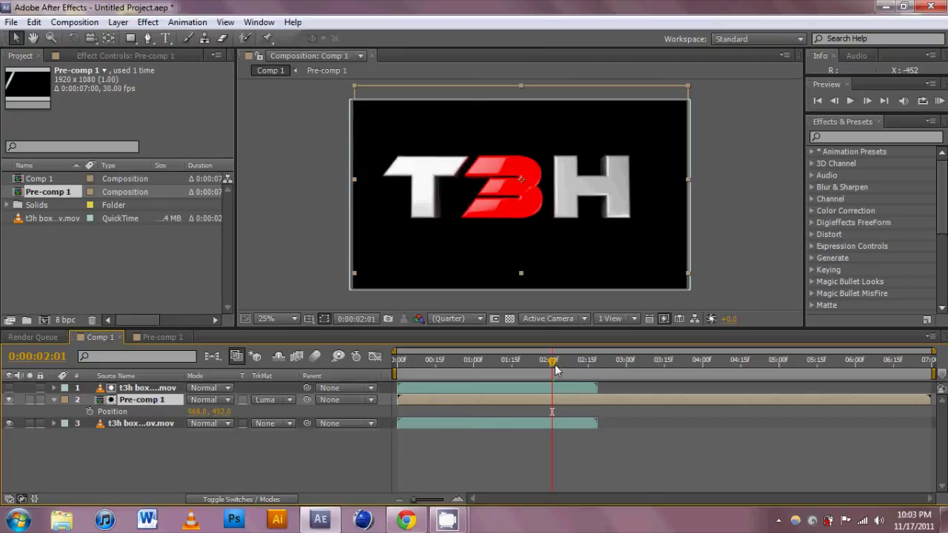
click(90, 411)
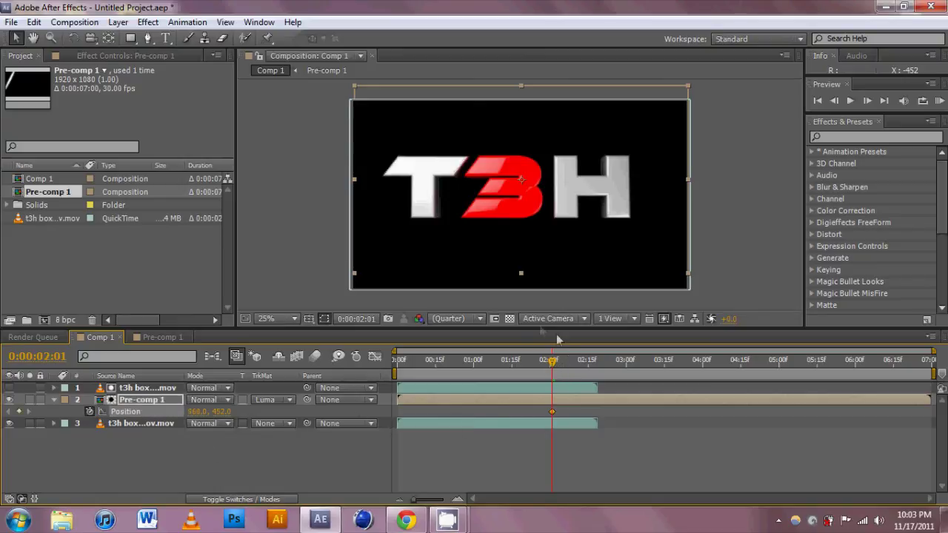
drag(553, 368, 572, 371)
mouse_move(464, 246)
mouse_down()
mouse_move(630, 259)
mouse_move(708, 295)
mouse_up()
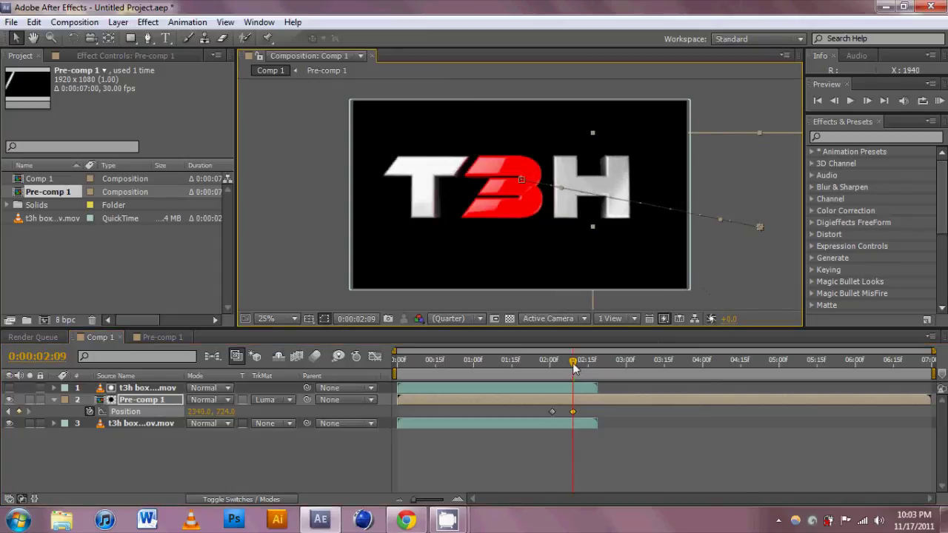
drag(575, 369, 555, 370)
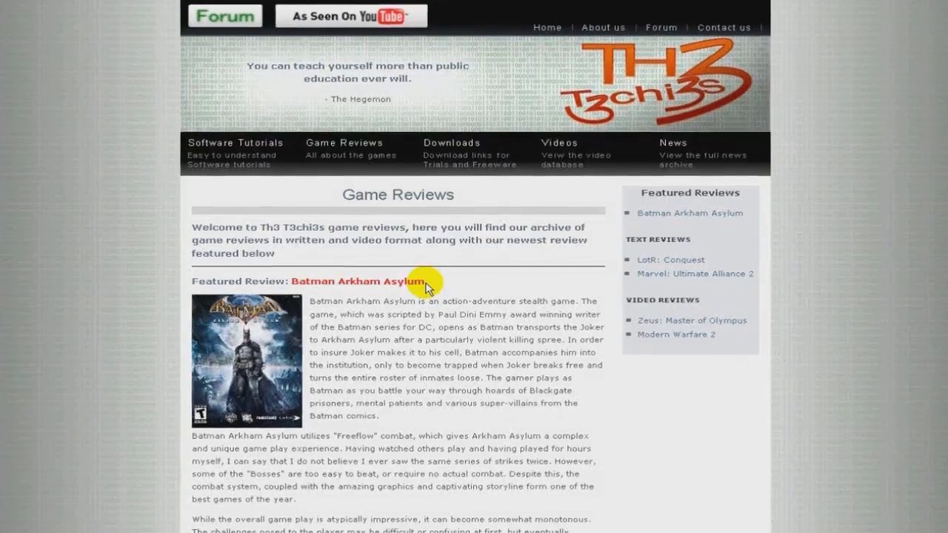